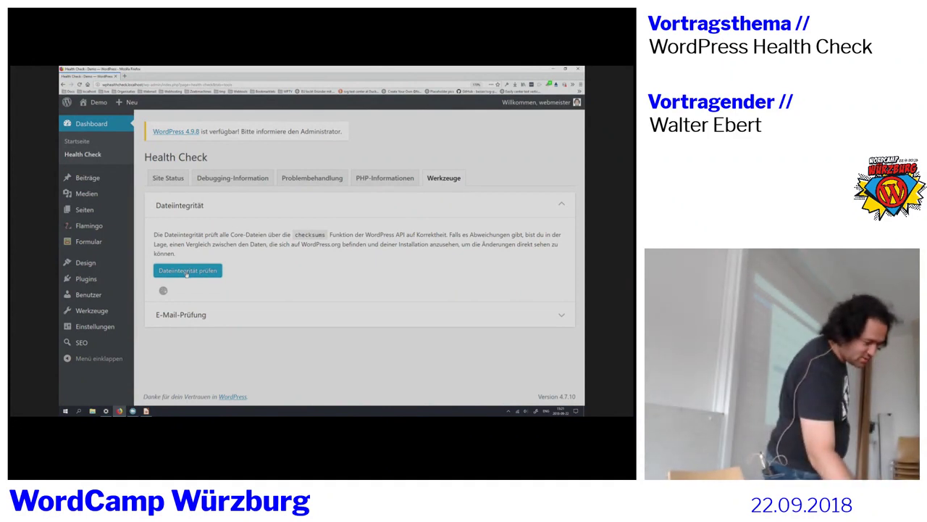
Step: Expand the E-Mail-Prüfung section of the Health Check tools and view its test e-mail form
{"action": "left_click", "coordinate": [192, 323]}
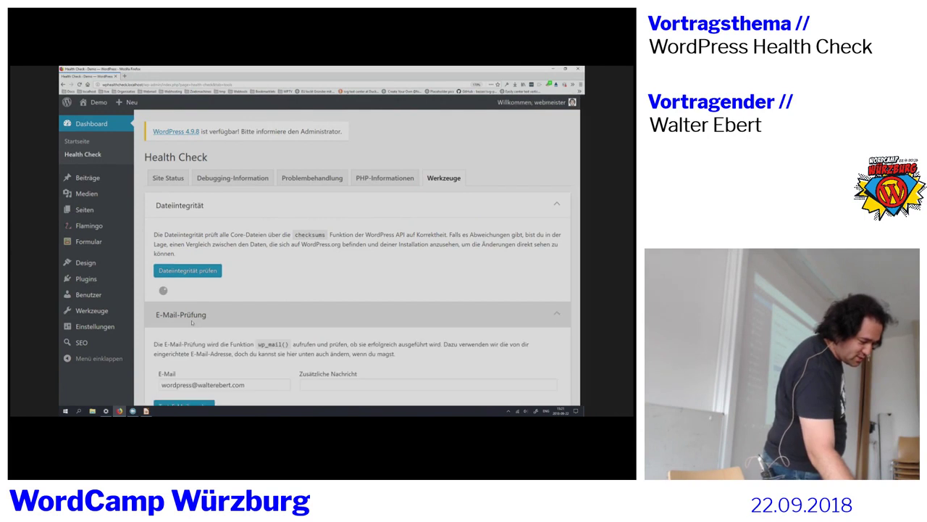
{"action": "scroll", "coordinate": [255, 335], "scroll_direction": "down", "scroll_amount": 3}
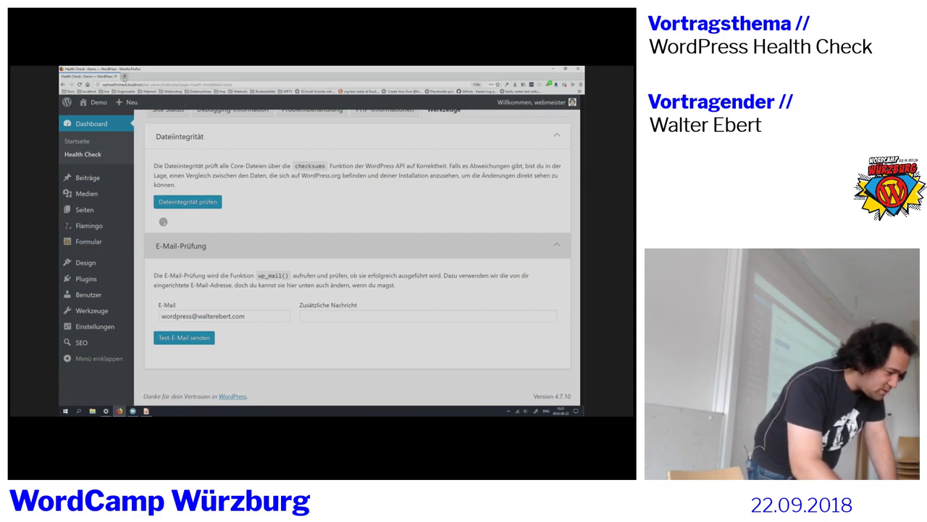
Step: Open the Yellow Lab Tools site at yellowlab.tools in a new browser tab
{"action": "left_click", "coordinate": [124, 76]}
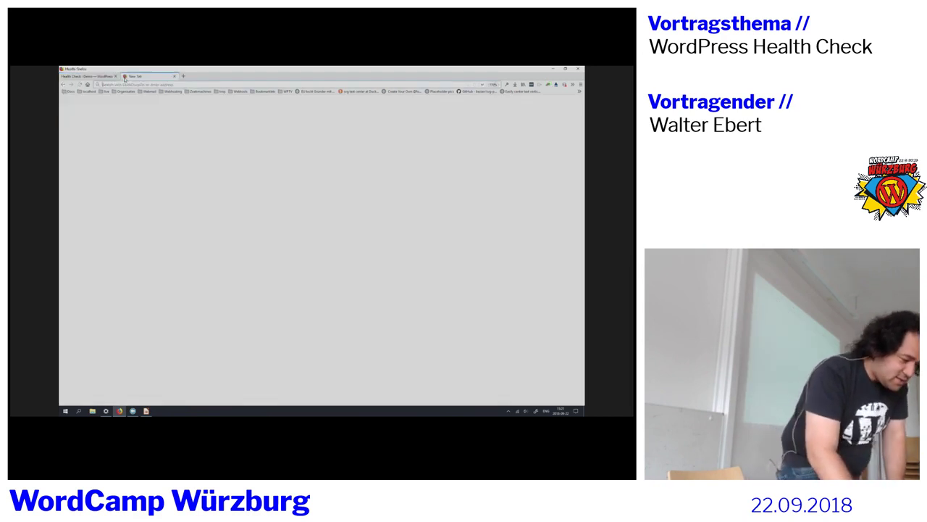
{"action": "left_click", "coordinate": [218, 92]}
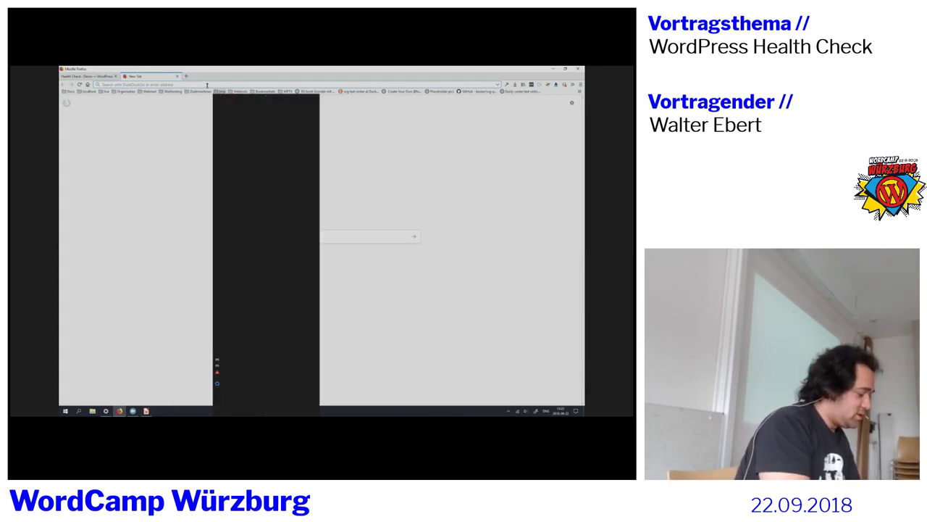
{"action": "left_click", "coordinate": [207, 84]}
{"action": "type", "text": "yellowlab.tools"}
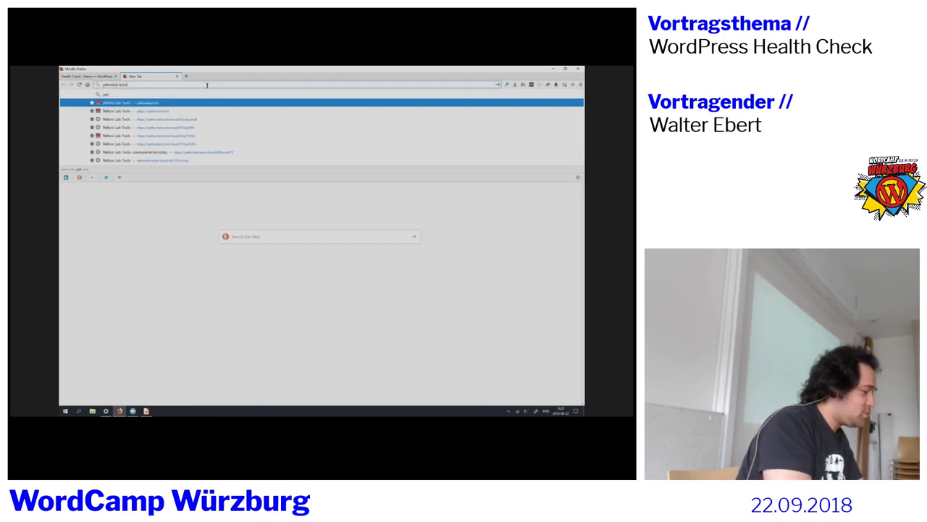
{"action": "key", "text": "Return"}
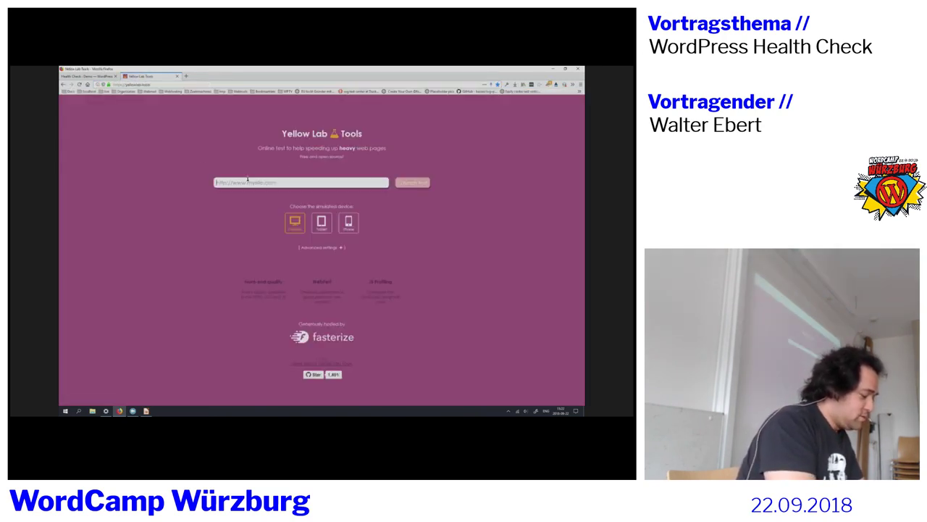
Step: Launch a Yellow Lab Tools desktop test for the address wphealthcheck.70858.net
{"action": "type", "text": "w"}
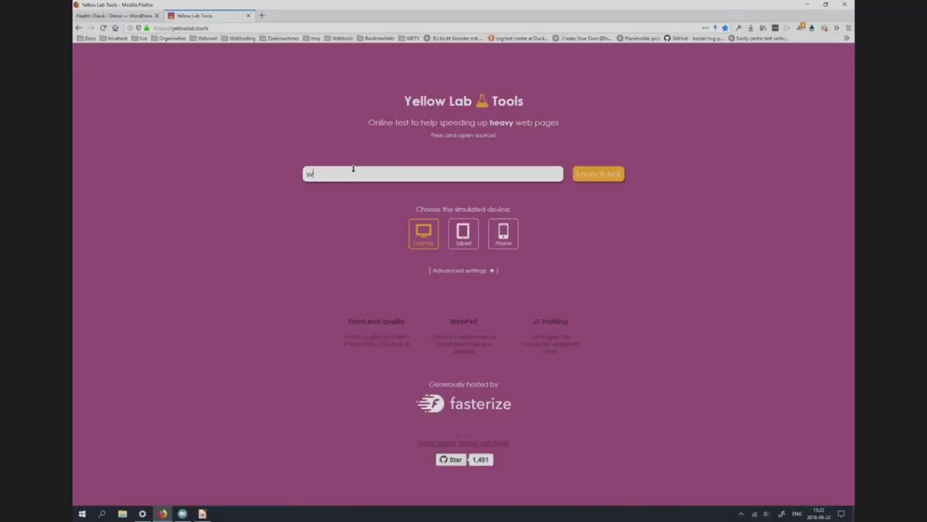
{"action": "type", "text": "phealthcheck.70858.net"}
{"action": "key", "text": "Return"}
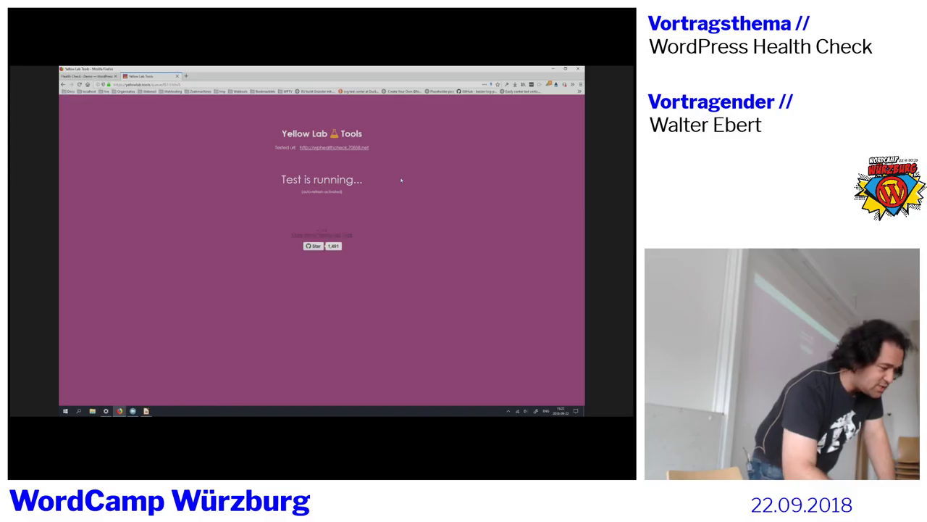
{"action": "left_click_drag", "start_coordinate": [581, 170], "coordinate": [499, 101]}
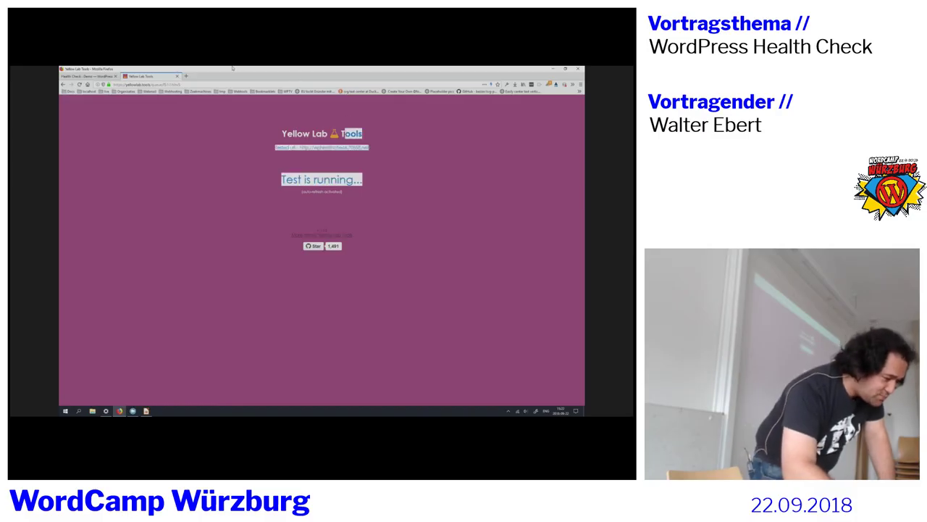
Step: Open the Sucuri SiteCheck malware scanner at sitecheck.sucuri.net in another new browser tab
{"action": "left_click", "coordinate": [186, 76]}
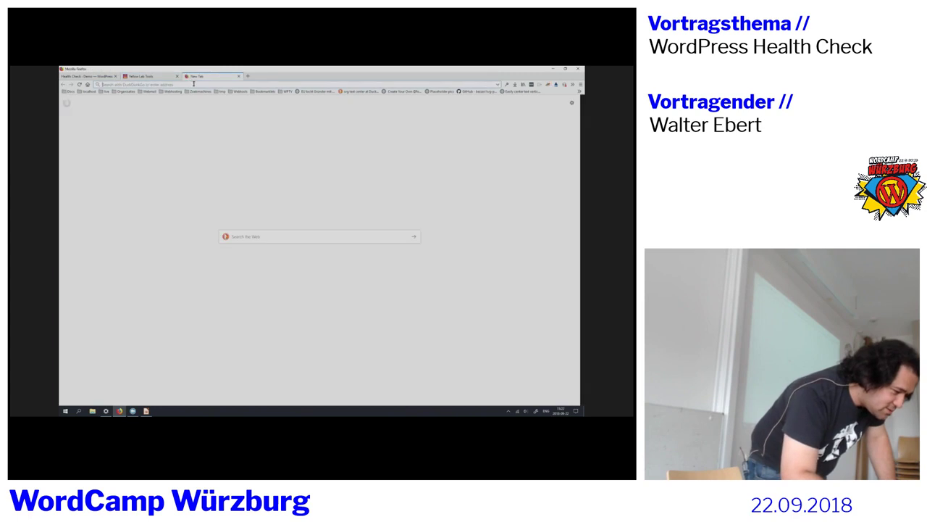
{"action": "left_click", "coordinate": [218, 91]}
{"action": "left_click", "coordinate": [188, 81]}
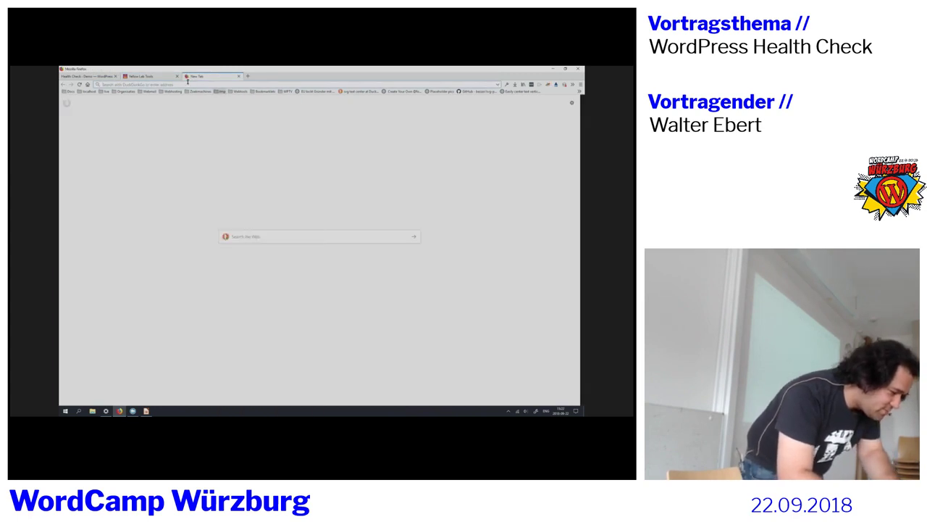
{"action": "type", "text": "st"}
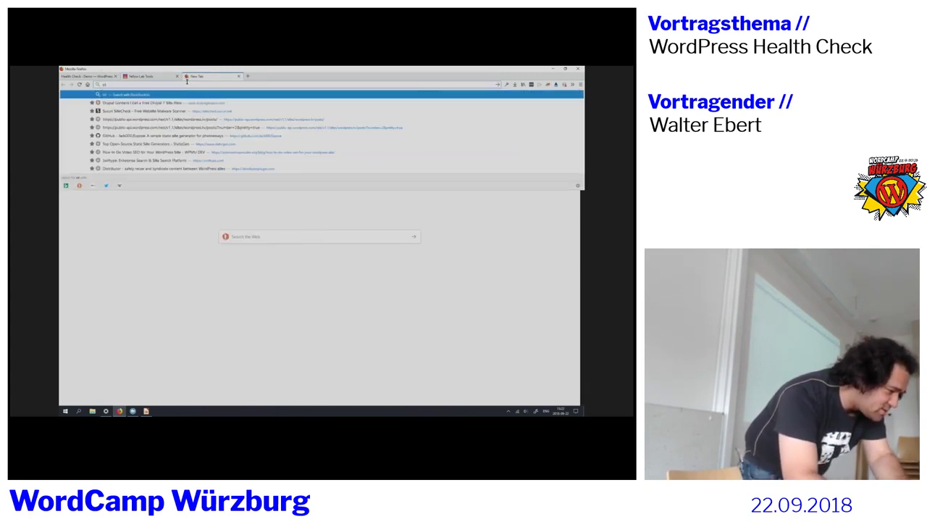
{"action": "key", "text": "Down"}
{"action": "key", "text": "Down"}
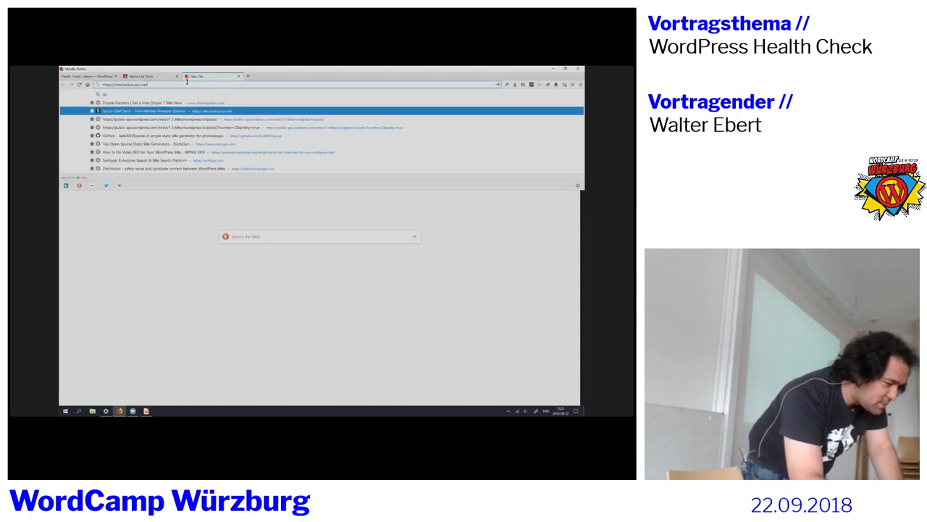
{"action": "key", "text": "Return"}
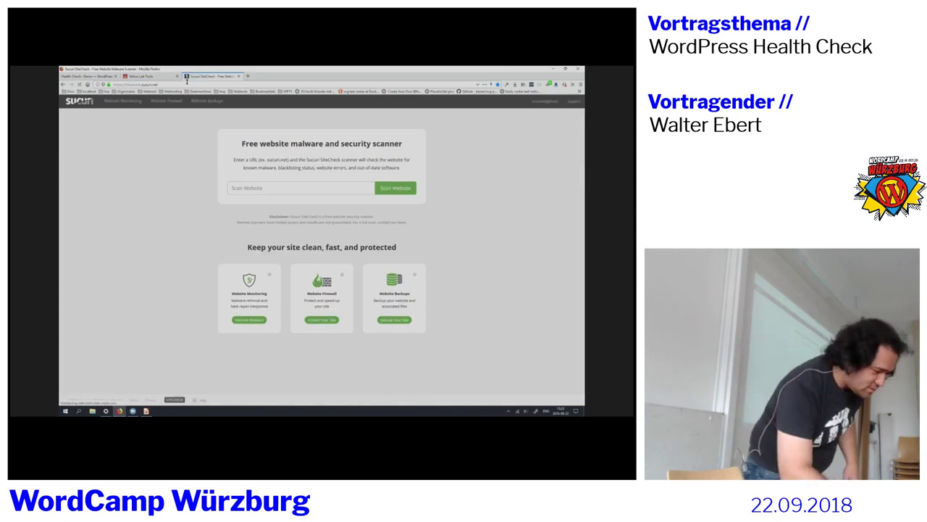
Step: Start a Sucuri SiteCheck scan of the website wphealthcheck.70858.net
{"action": "left_click", "coordinate": [244, 187]}
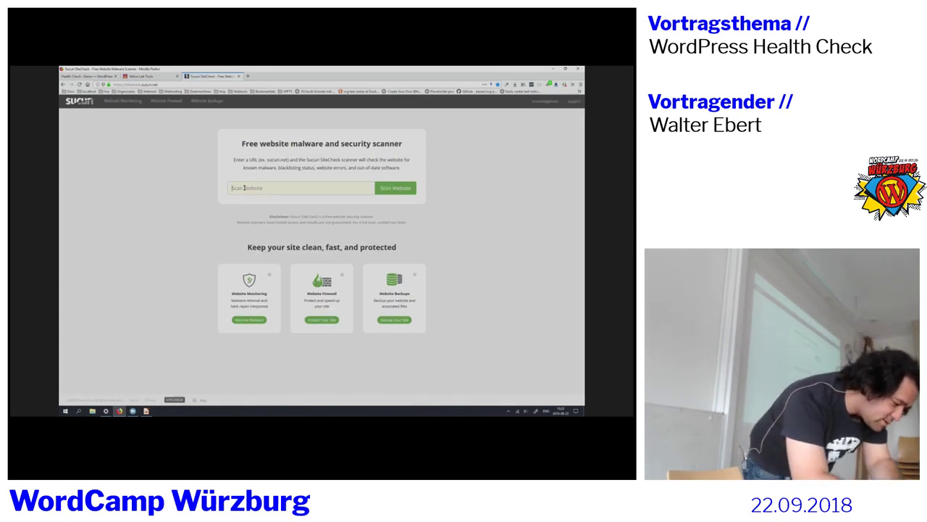
{"action": "type", "text": "w"}
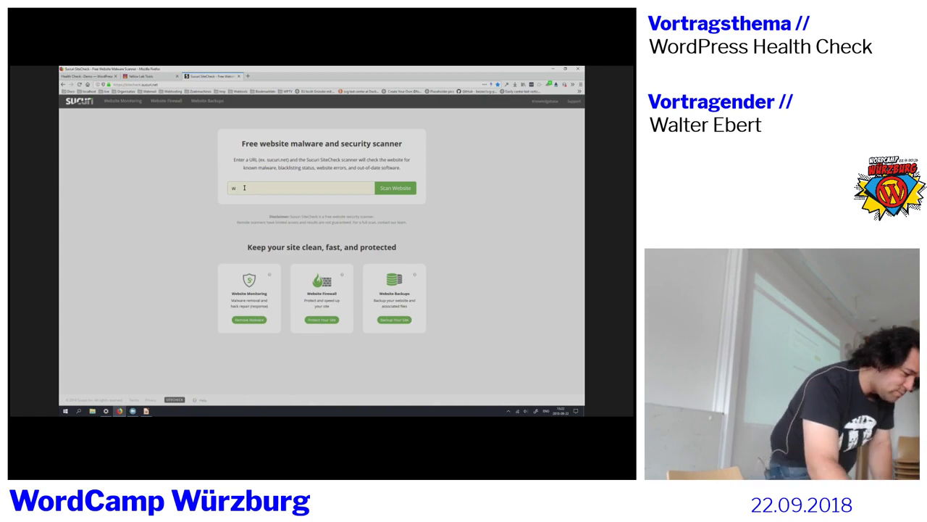
{"action": "type", "text": "p"}
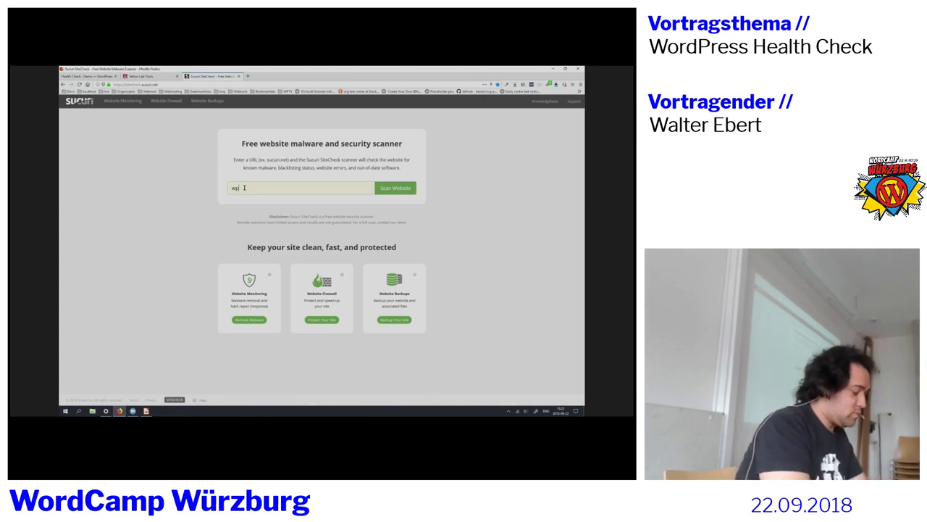
{"action": "type", "text": "healthch"}
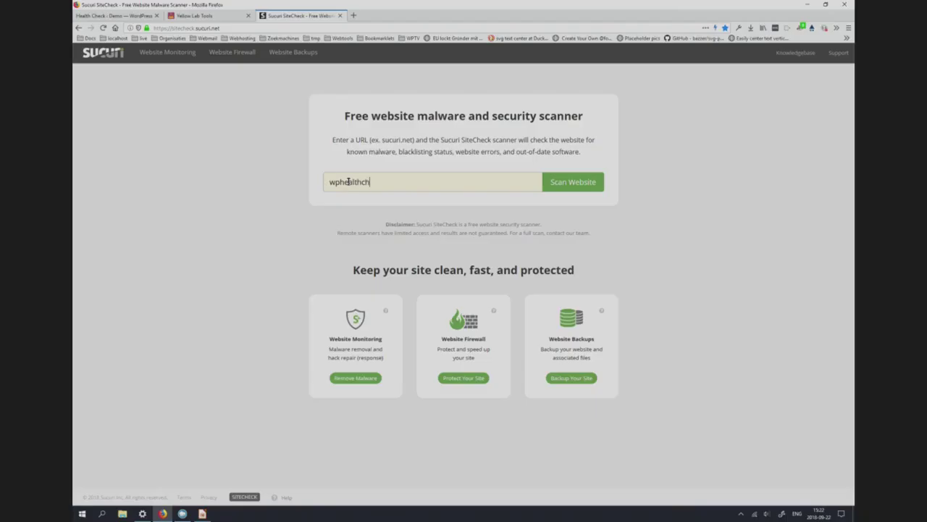
{"action": "type", "text": "eck.70858.net"}
{"action": "left_click", "coordinate": [559, 179]}
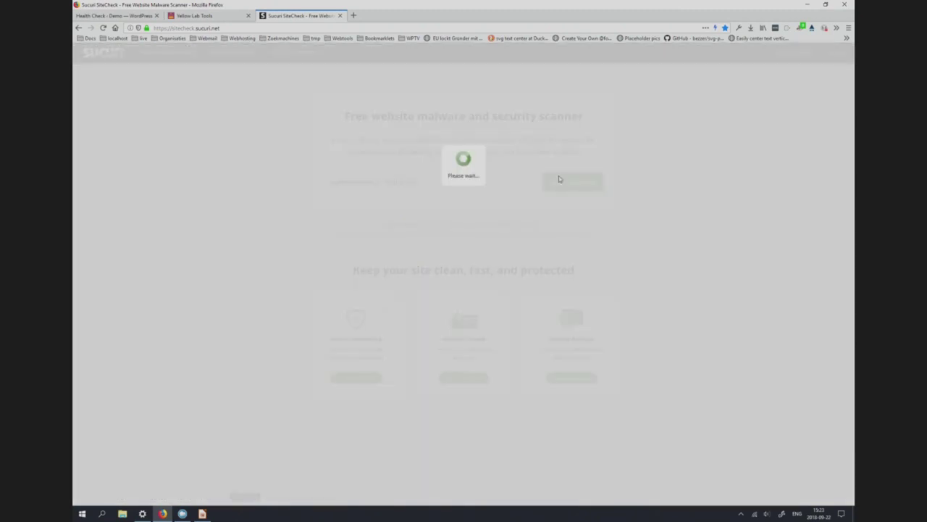
Step: Return to the Yellow Lab Tools report and examine its global score and score details down to Server config
{"action": "left_click", "coordinate": [204, 16]}
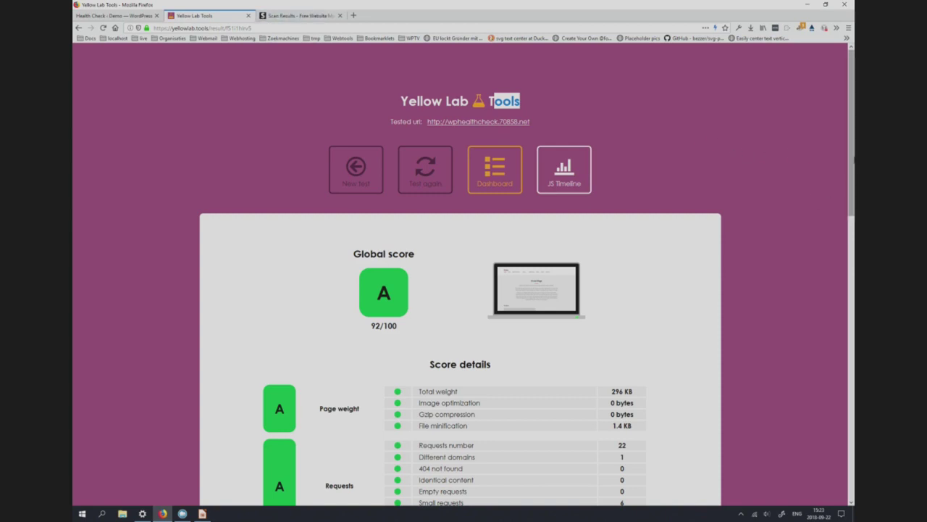
{"action": "scroll", "coordinate": [796, 205], "scroll_direction": "down", "scroll_amount": 2}
{"action": "scroll", "coordinate": [528, 278], "scroll_direction": "down", "scroll_amount": 5}
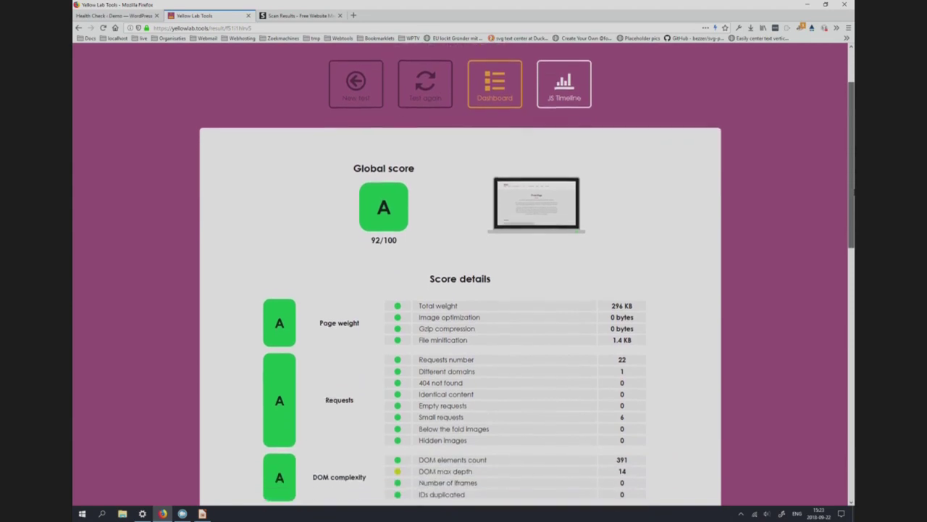
{"action": "scroll", "coordinate": [460, 275], "scroll_direction": "down", "scroll_amount": 9}
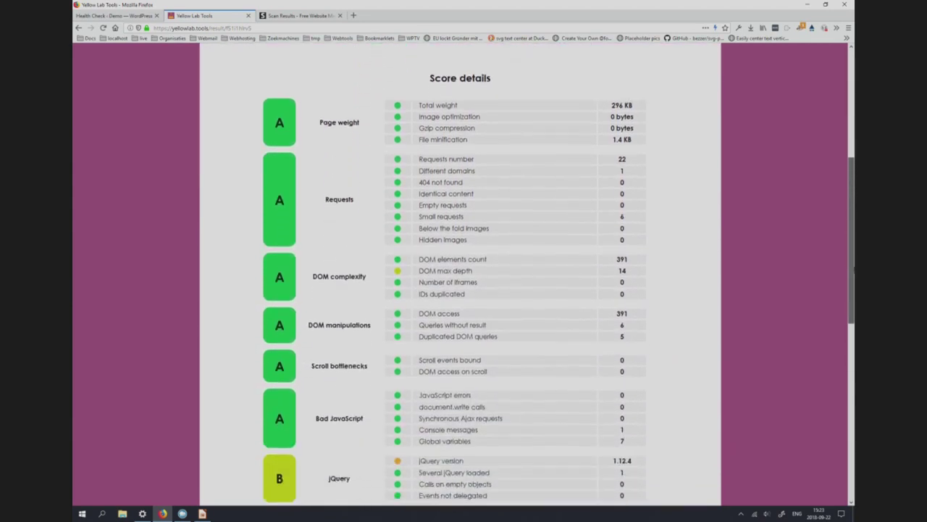
{"action": "scroll", "coordinate": [851, 341], "scroll_direction": "down", "scroll_amount": 8}
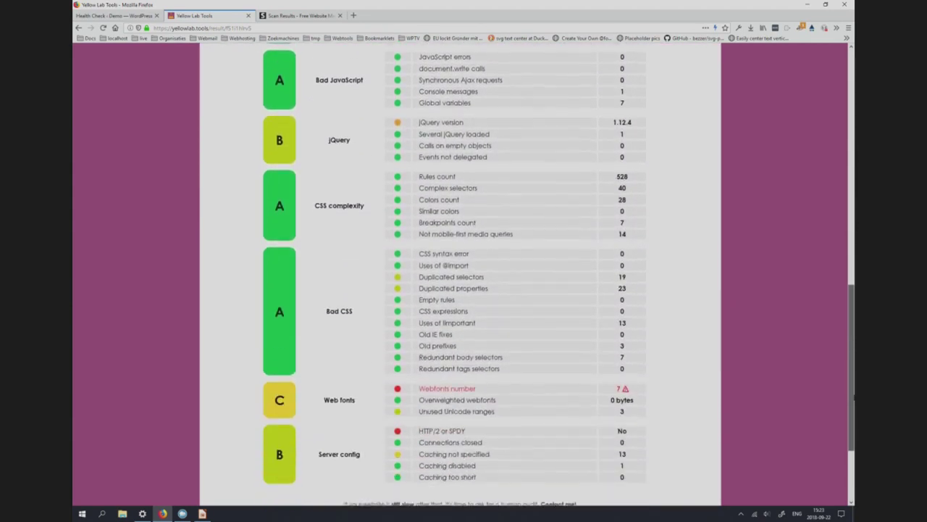
{"action": "scroll", "coordinate": [852, 381], "scroll_direction": "up", "scroll_amount": 4}
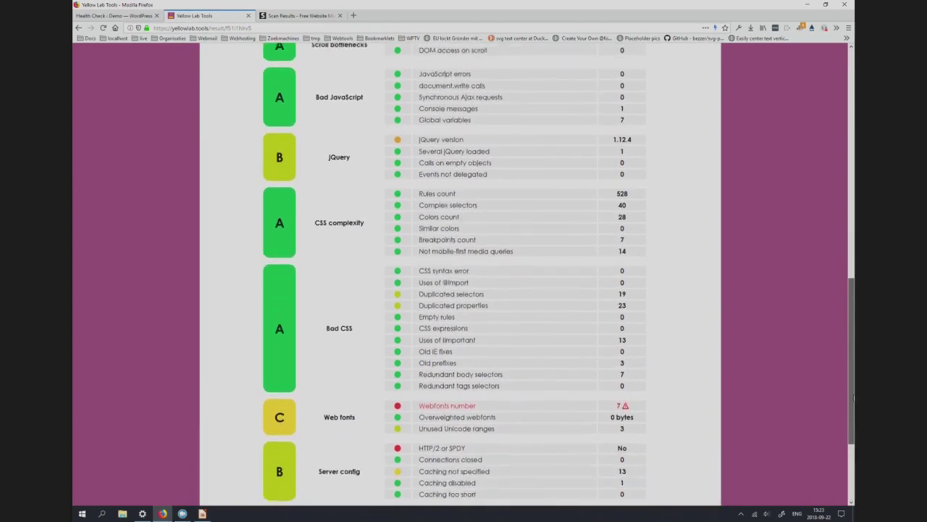
{"action": "left_click_drag", "start_coordinate": [851, 381], "coordinate": [853, 418]}
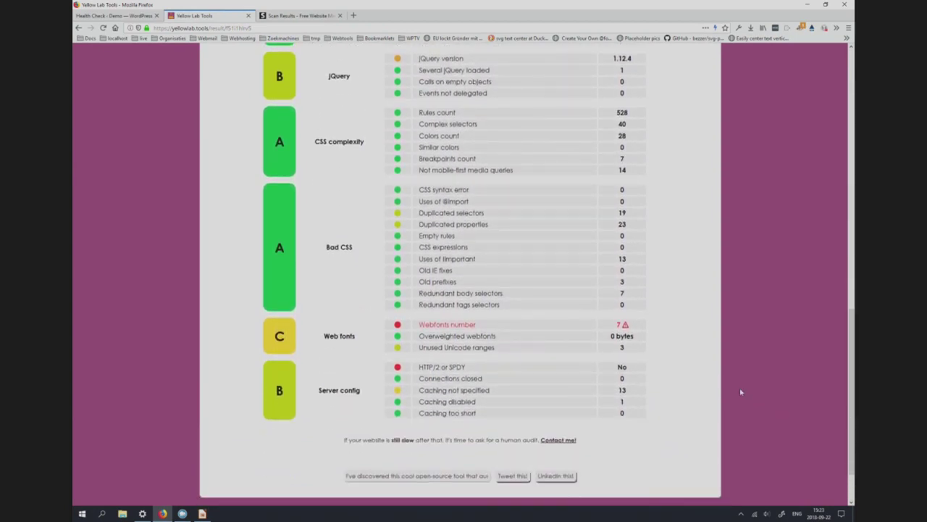
Step: View the details of the Webfonts number rule, then go back to the report dashboard
{"action": "left_click", "coordinate": [433, 323]}
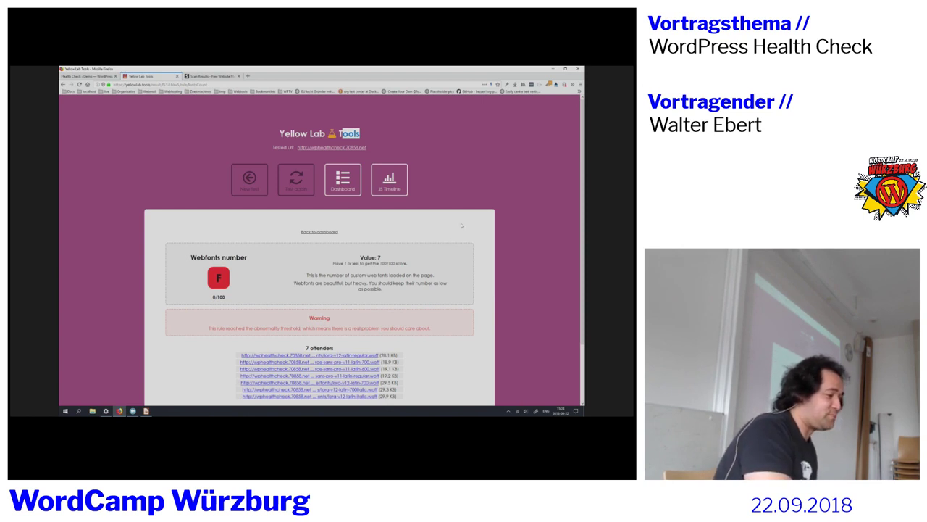
{"action": "left_click", "coordinate": [506, 165]}
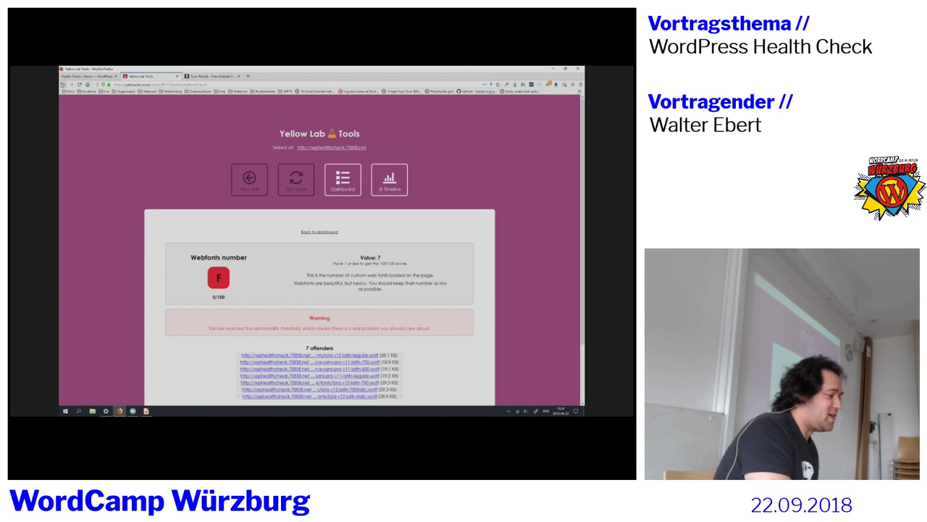
{"action": "left_click", "coordinate": [62, 85]}
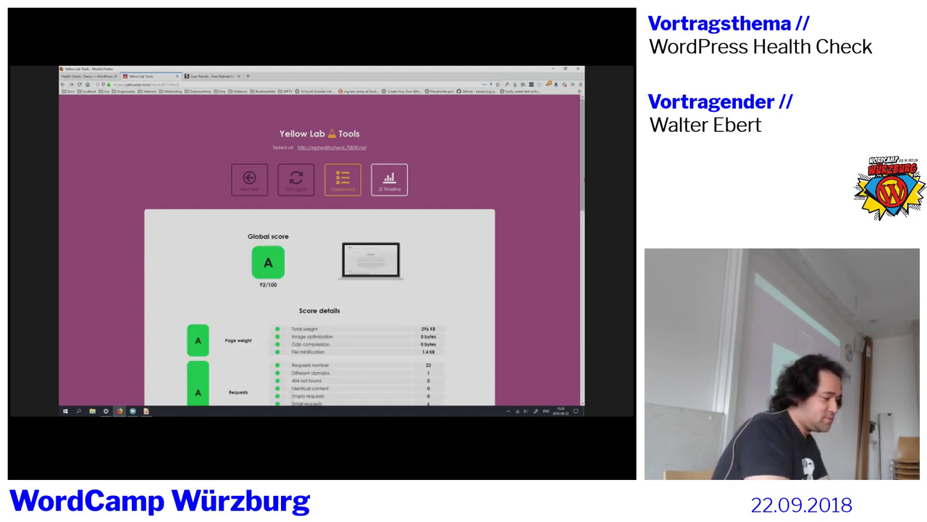
Step: Examine the Web fonts and Server config ratings in the score details, then return to the report's beginning
{"action": "scroll", "coordinate": [554, 212], "scroll_direction": "down", "scroll_amount": 4}
{"action": "scroll", "coordinate": [319, 250], "scroll_direction": "down", "scroll_amount": 4}
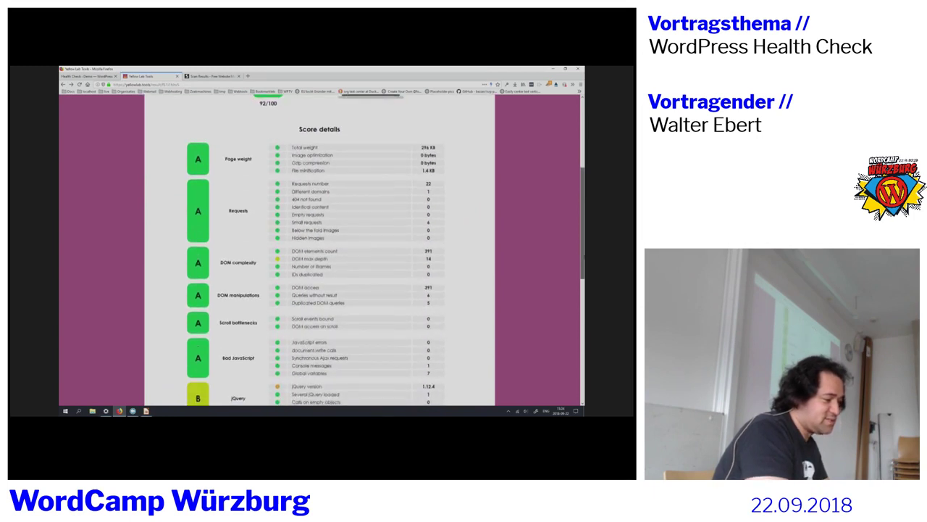
{"action": "scroll", "coordinate": [319, 250], "scroll_direction": "down", "scroll_amount": 4}
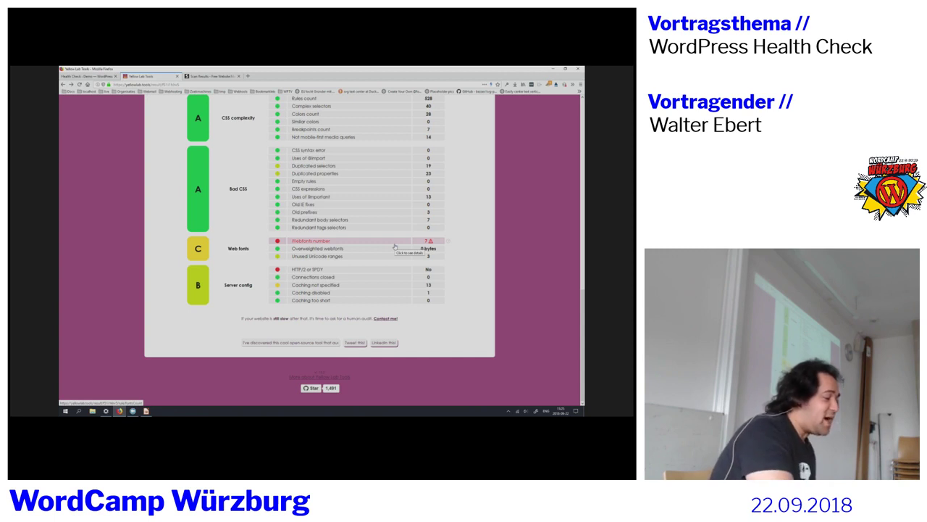
{"action": "scroll", "coordinate": [395, 247], "scroll_direction": "up", "scroll_amount": 2}
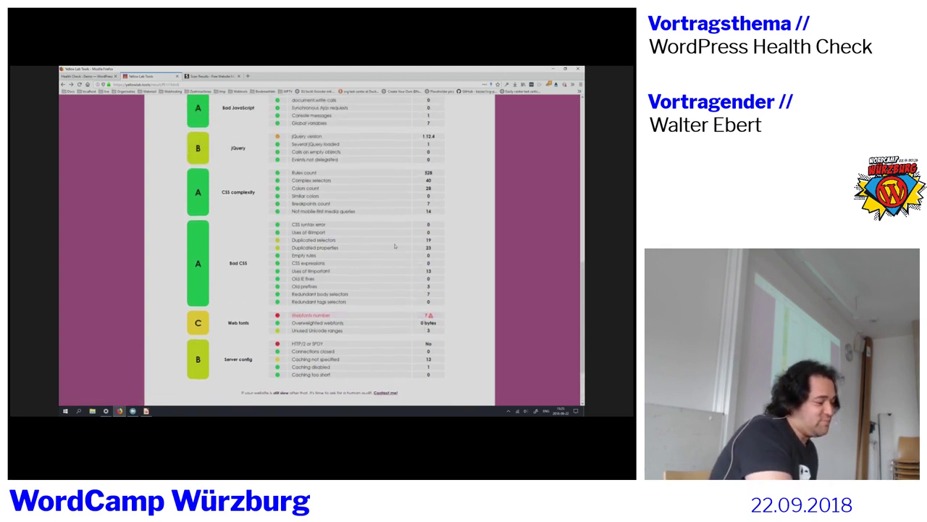
{"action": "scroll", "coordinate": [366, 263], "scroll_direction": "down", "scroll_amount": 2}
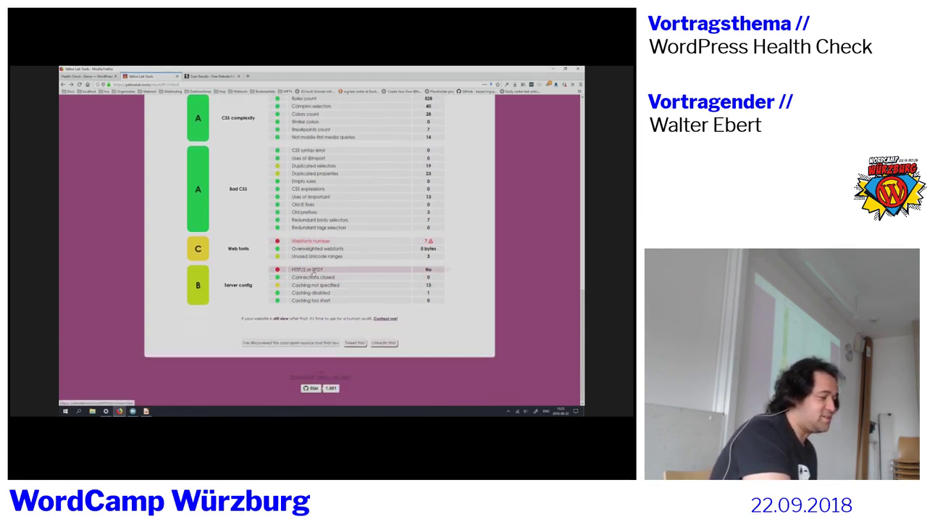
{"action": "left_click", "coordinate": [581, 143]}
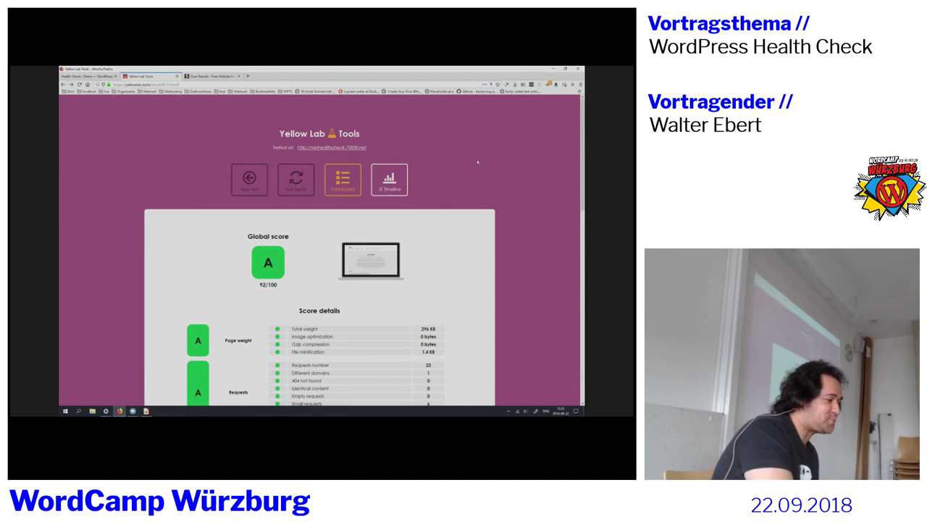
Step: Review the Sucuri scan results for the site, including the security risk, malware and blacklist sections
{"action": "left_click", "coordinate": [199, 76]}
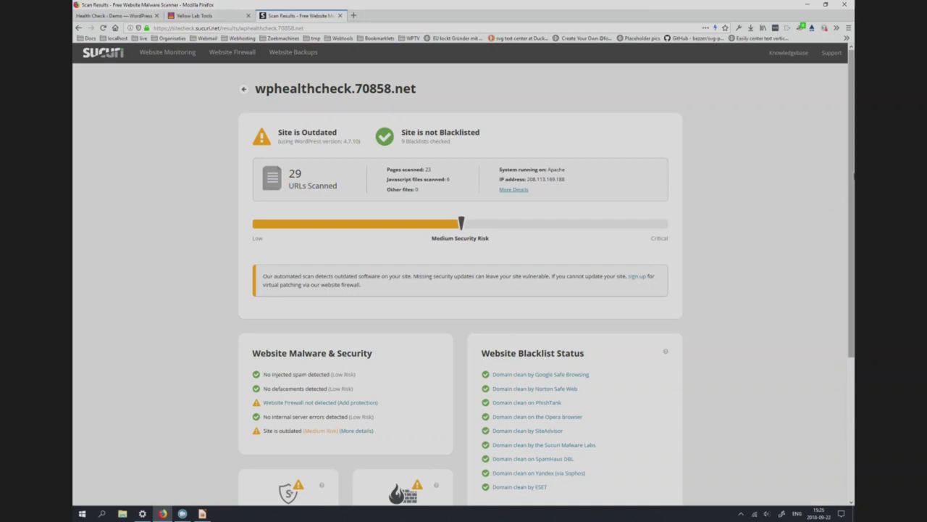
{"action": "left_click_drag", "start_coordinate": [853, 176], "coordinate": [851, 236]}
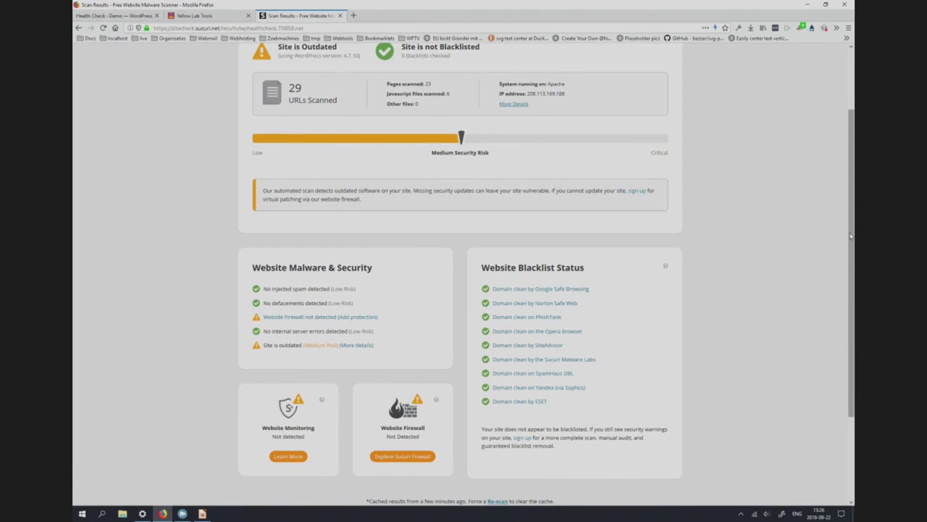
{"action": "left_click_drag", "start_coordinate": [851, 236], "coordinate": [851, 236]}
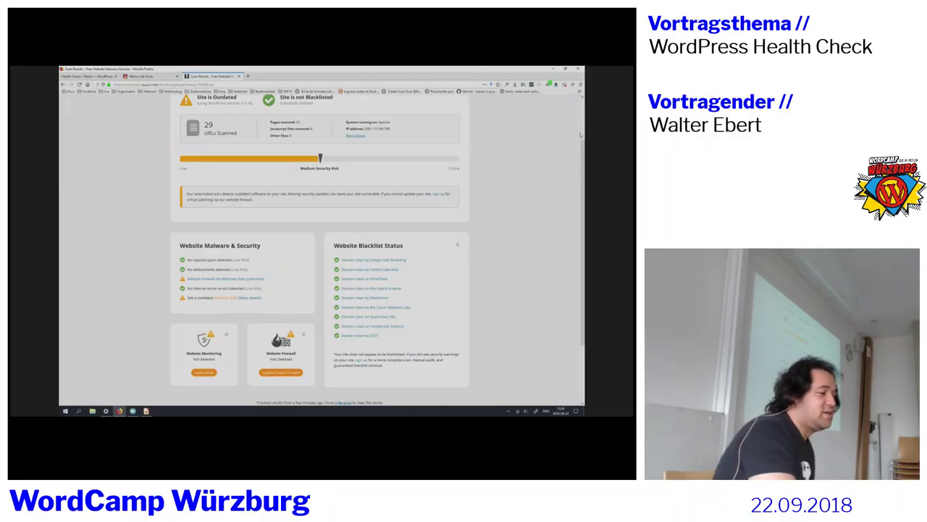
{"action": "scroll", "coordinate": [580, 135], "scroll_direction": "up", "scroll_amount": 2}
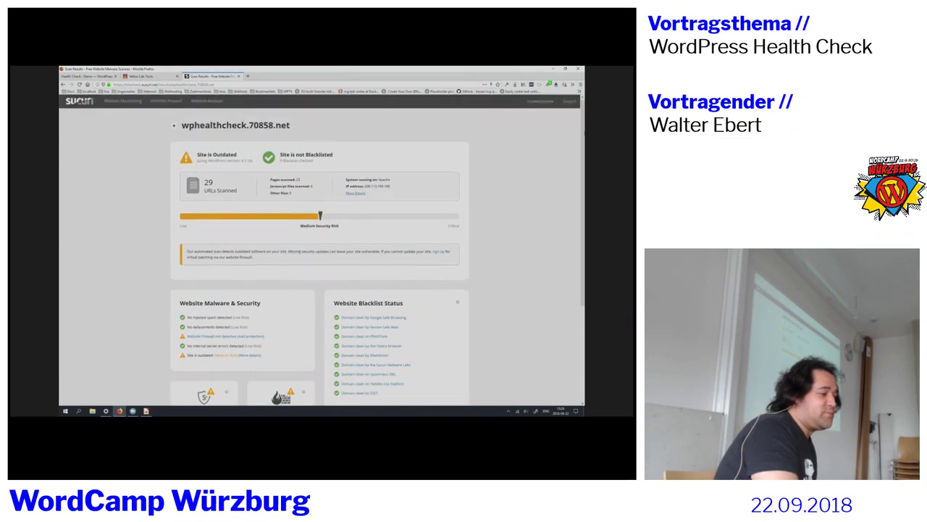